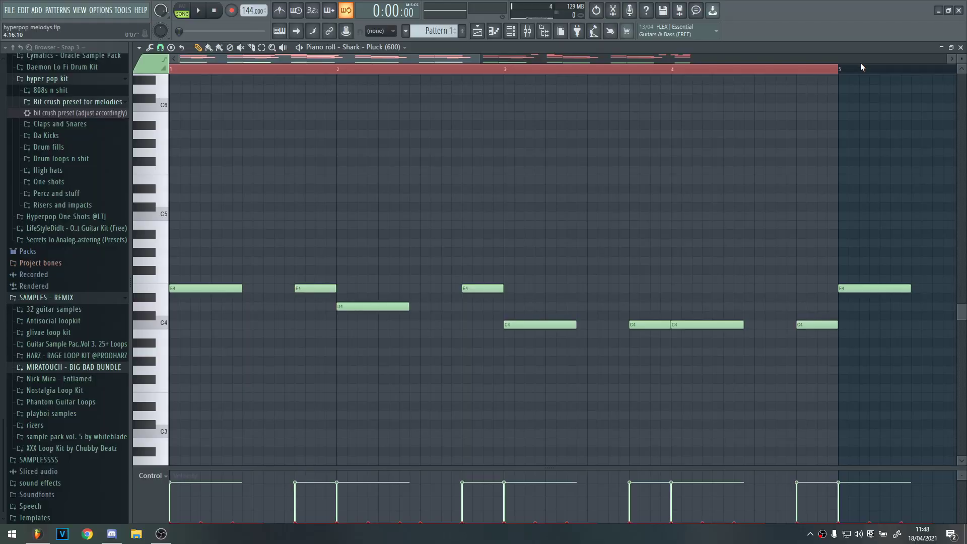
scroll(871, 57, down, 1)
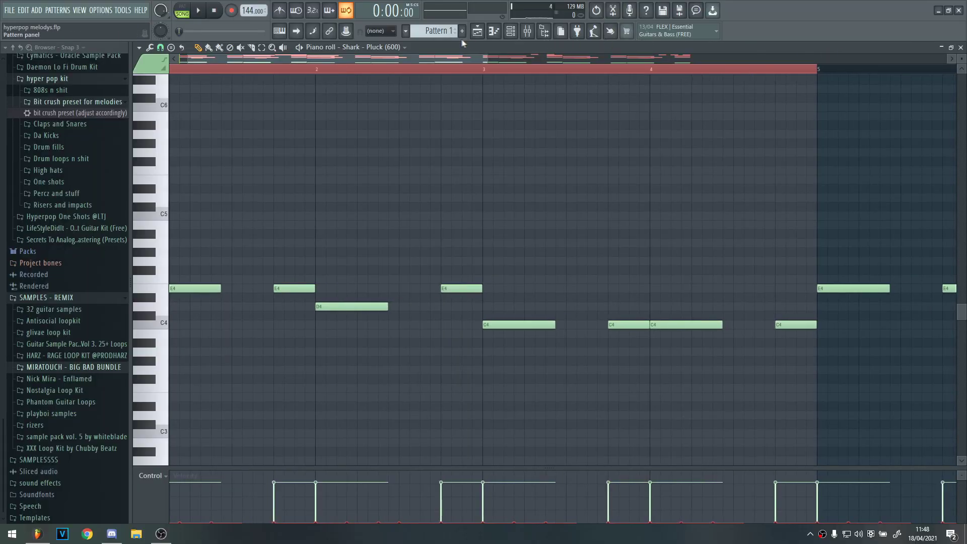
click(477, 31)
scroll(186, 150, up, 3)
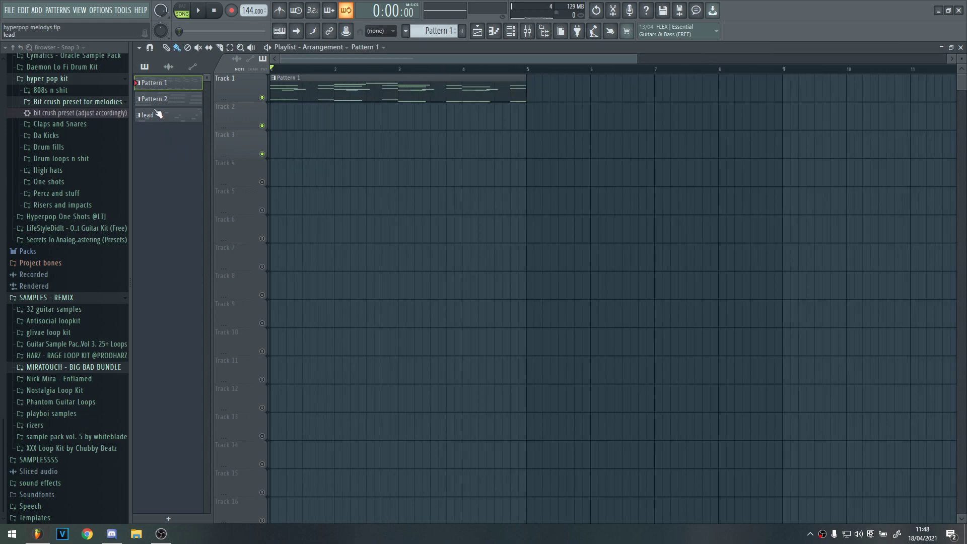
scroll(71, 134, up, 6)
scroll(71, 158, down, 1)
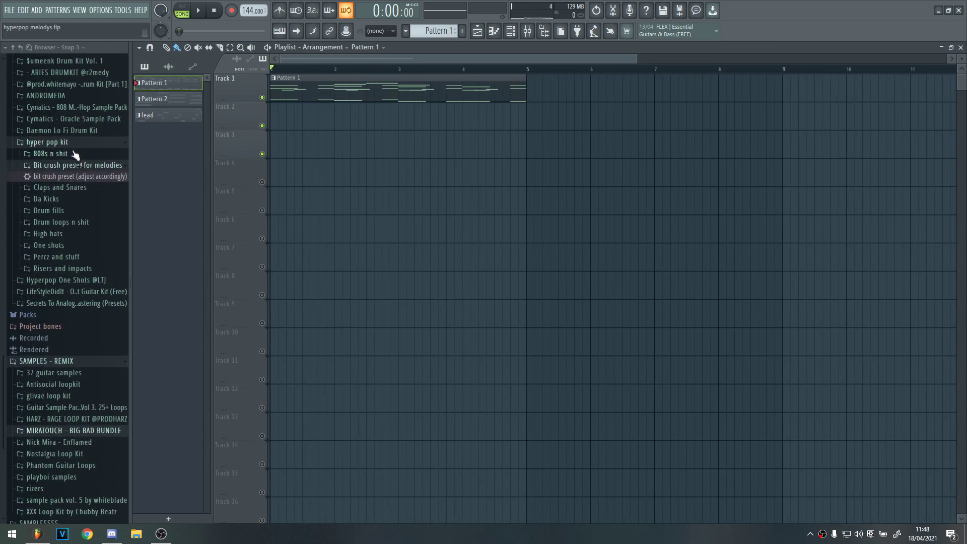
click(65, 279)
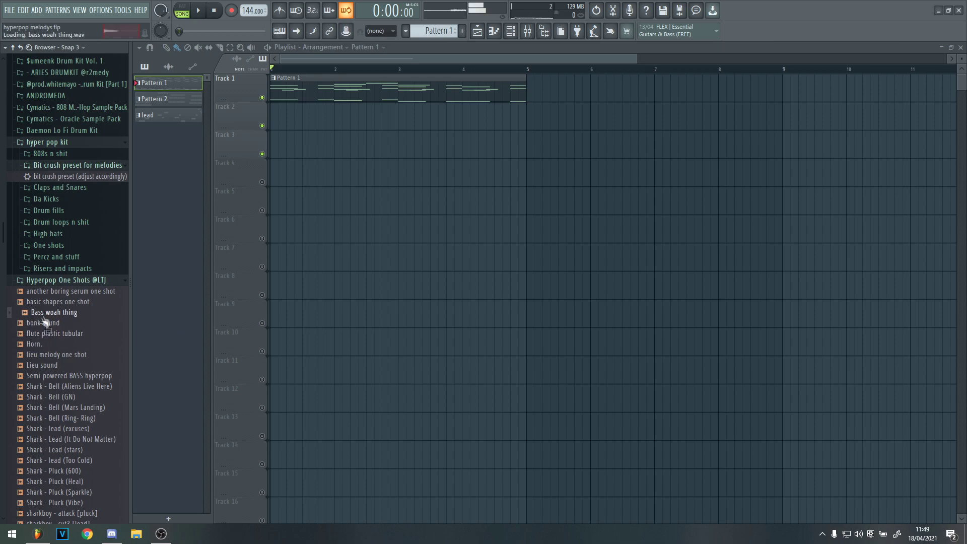
Step: Inspect the sampler settings of the Shark - Pluck (600) channel and close them
key(F7)
click(510, 26)
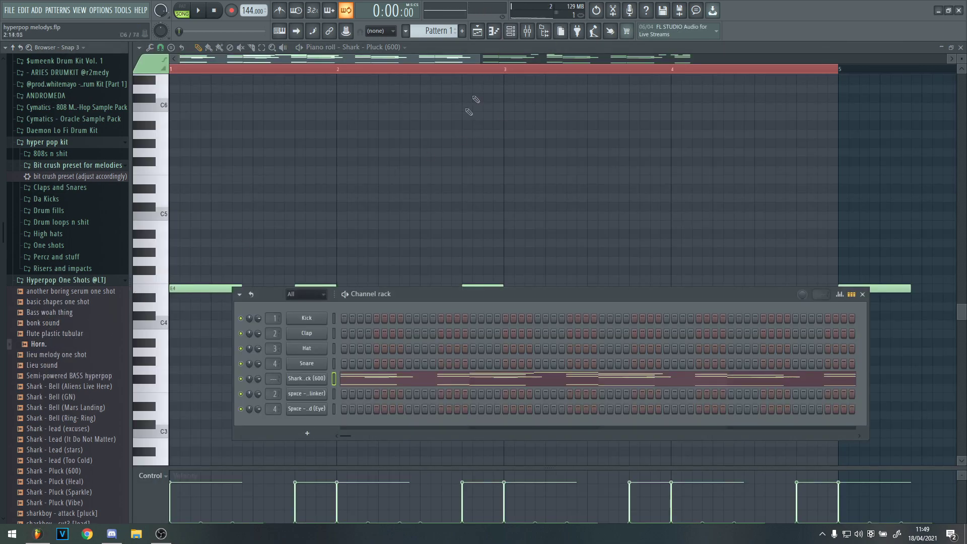
click(305, 378)
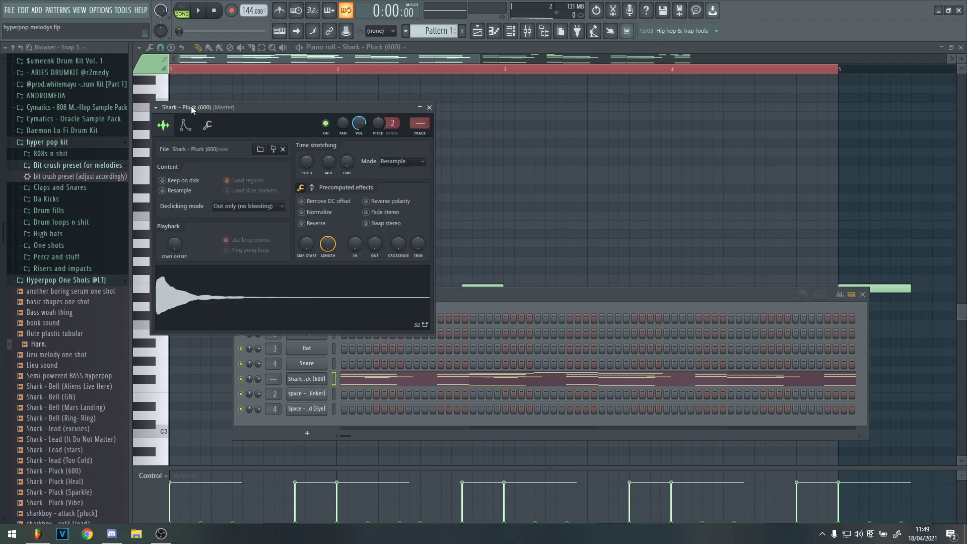
click(429, 107)
Step: Preview the Shark - Pluck (600) sample from the one-shots folder and return to the piano roll
scroll(92, 358, down, 2)
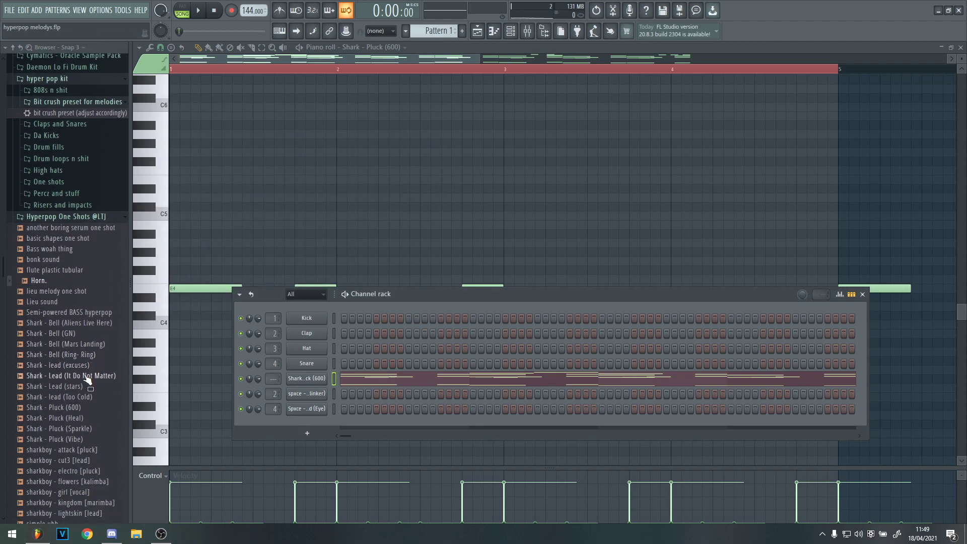
click(73, 409)
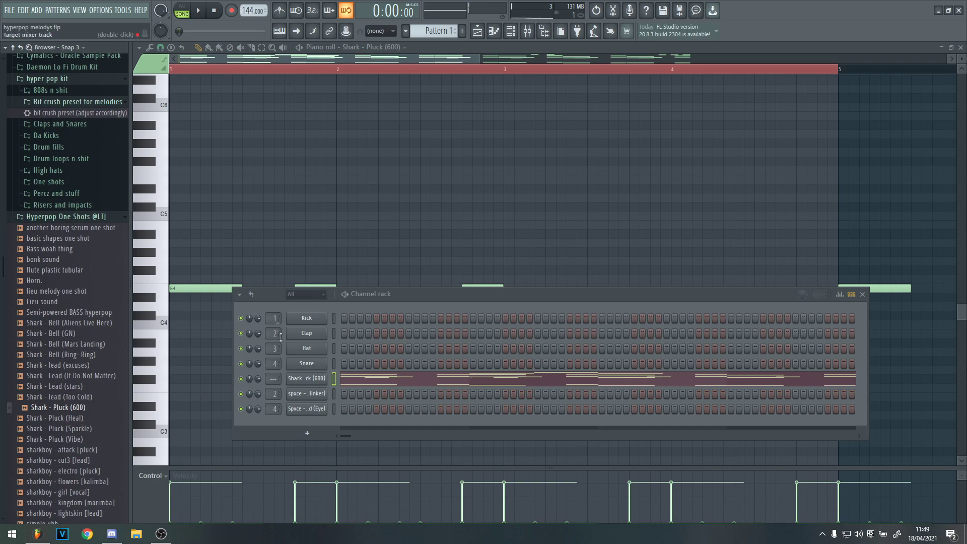
click(163, 293)
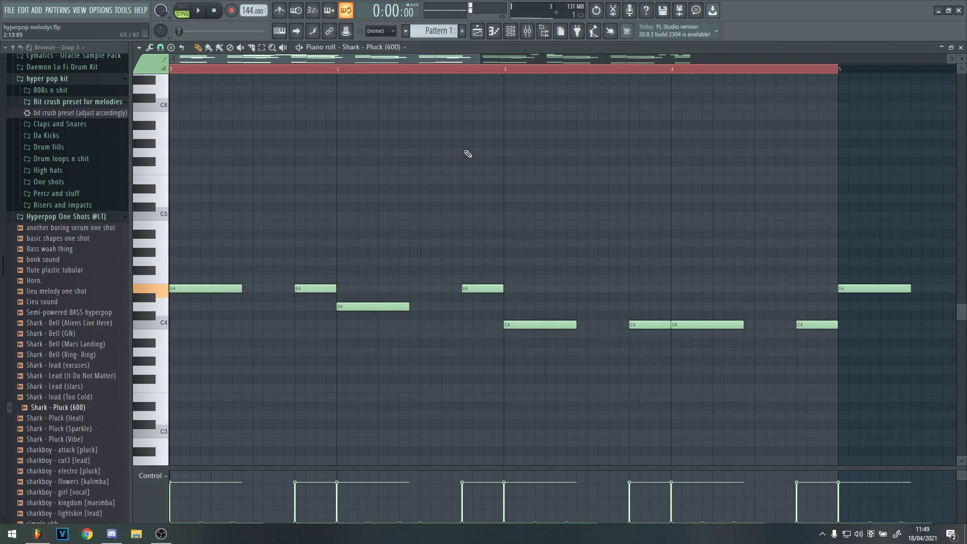
Step: Review all eight bars of the low E4, D4 and C4 notes in the piano roll and play them back
ctrl+scroll(464, 153, down, 3)
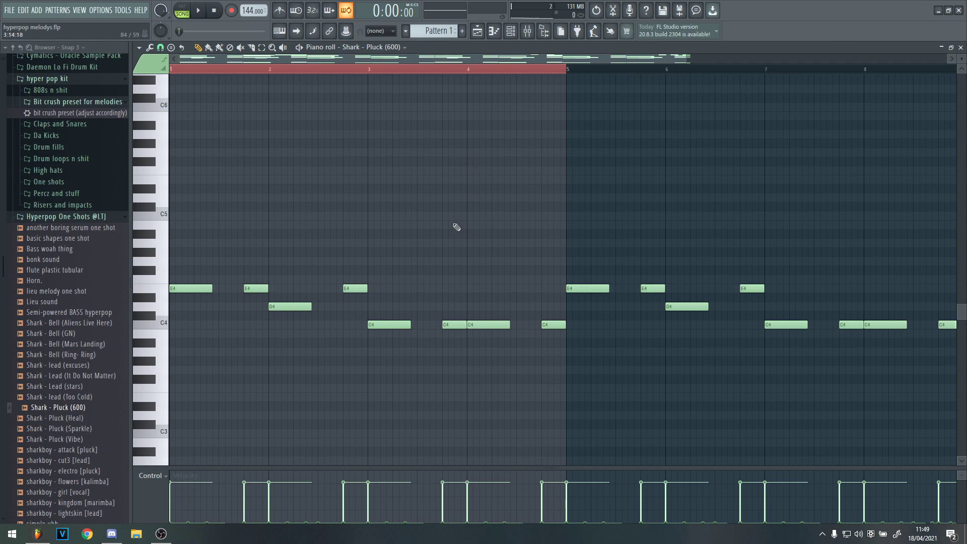
ctrl+scroll(456, 228, down, 1)
scroll(453, 231, down, 1)
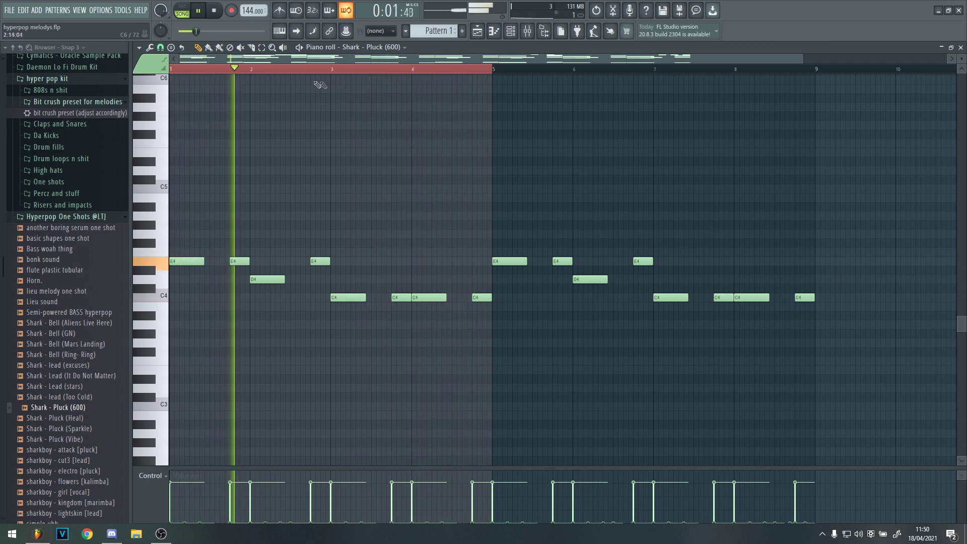
key(space)
scroll(328, 134, up, 1)
scroll(320, 134, down, 2)
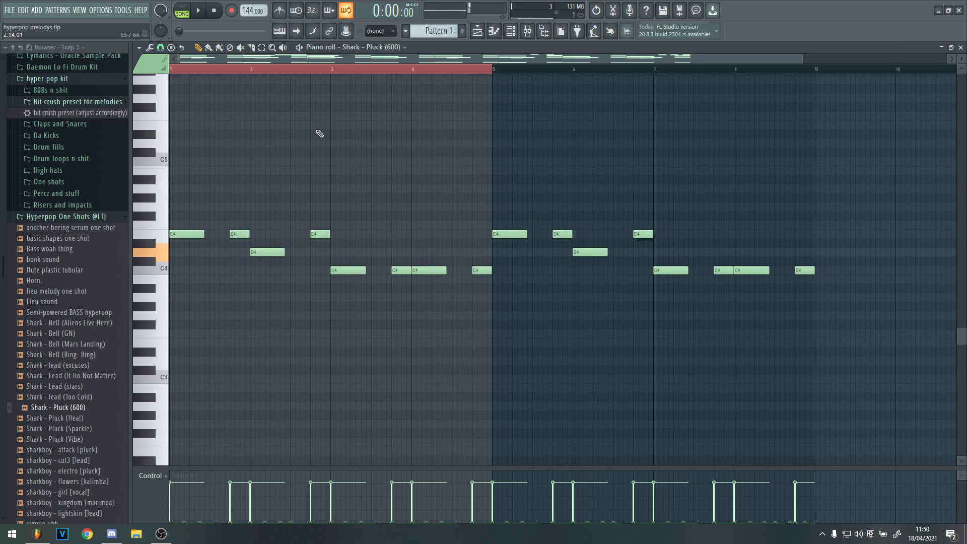
scroll(308, 148, up, 2)
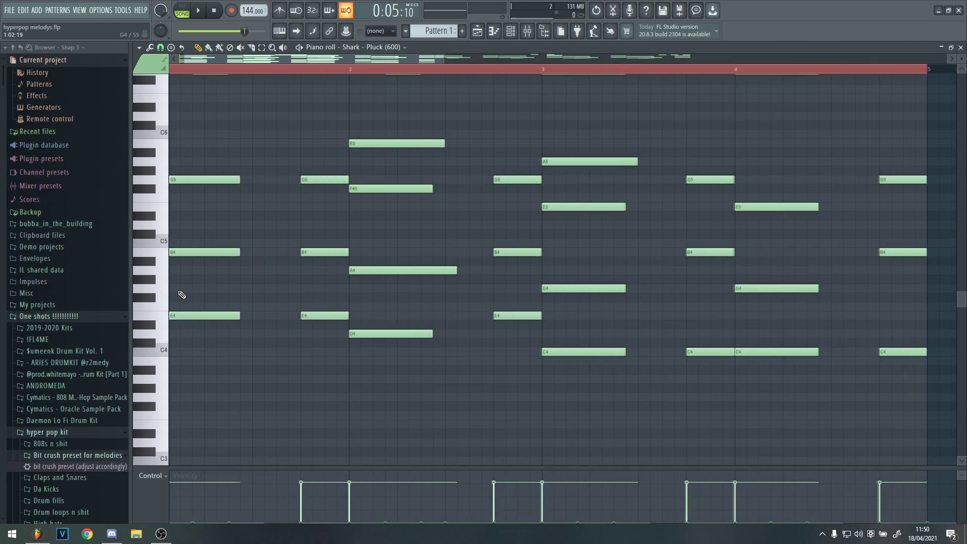
Step: Audition the chord notes G5, B4, B5 and A5 and play the full pluck pattern
scroll(299, 258, down, 1)
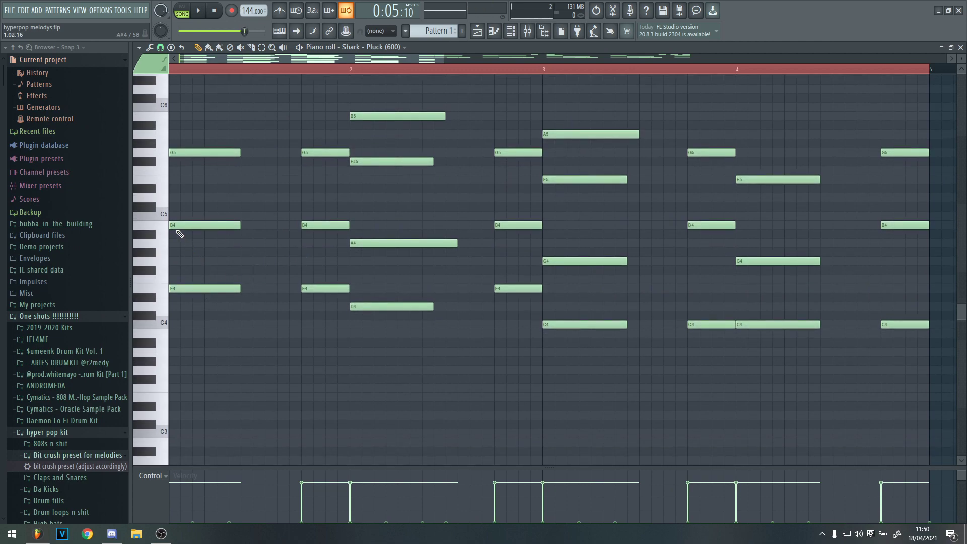
click(177, 154)
click(181, 225)
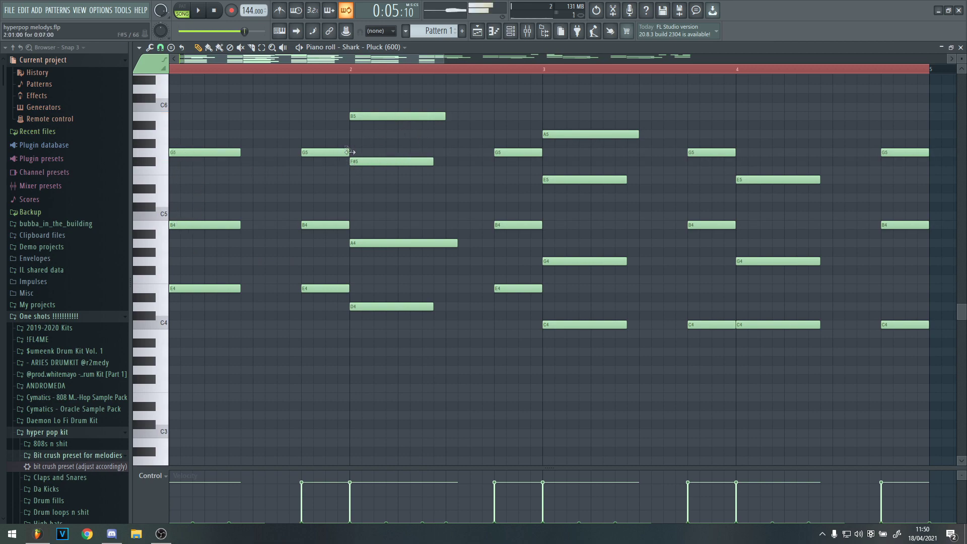
double_click(367, 116)
click(569, 136)
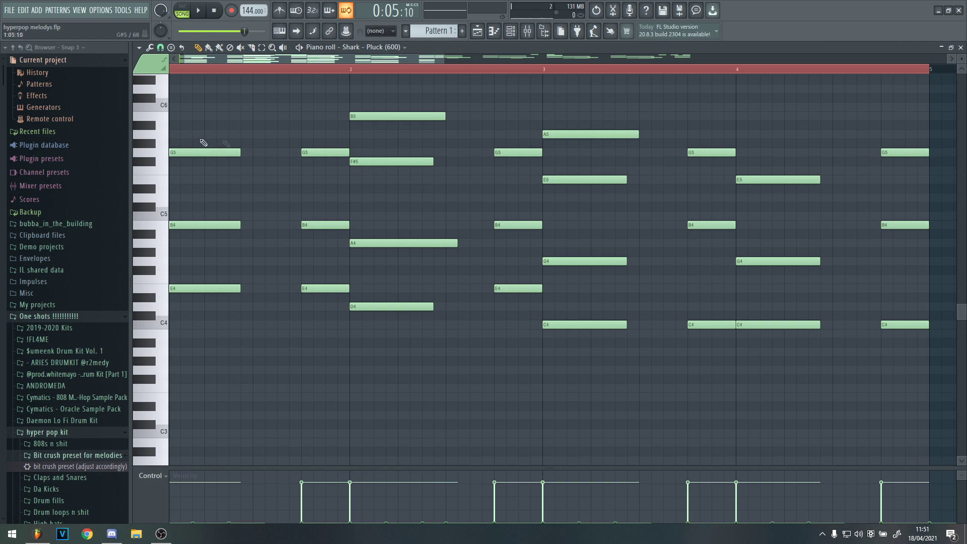
key(space)
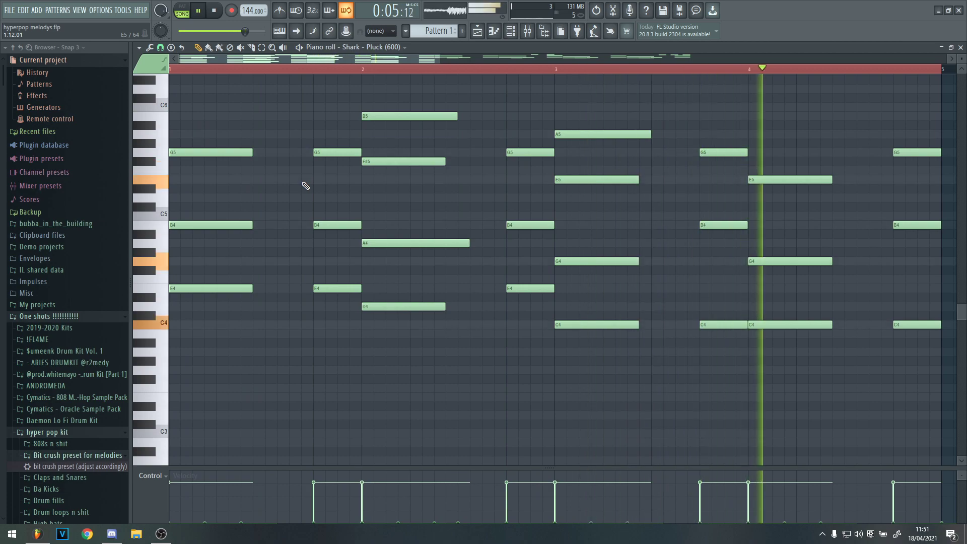
key(space)
Step: Select Insert 1 in the mixer and route the Shark - Pluck (600) channel to mixer track 1
key(F9)
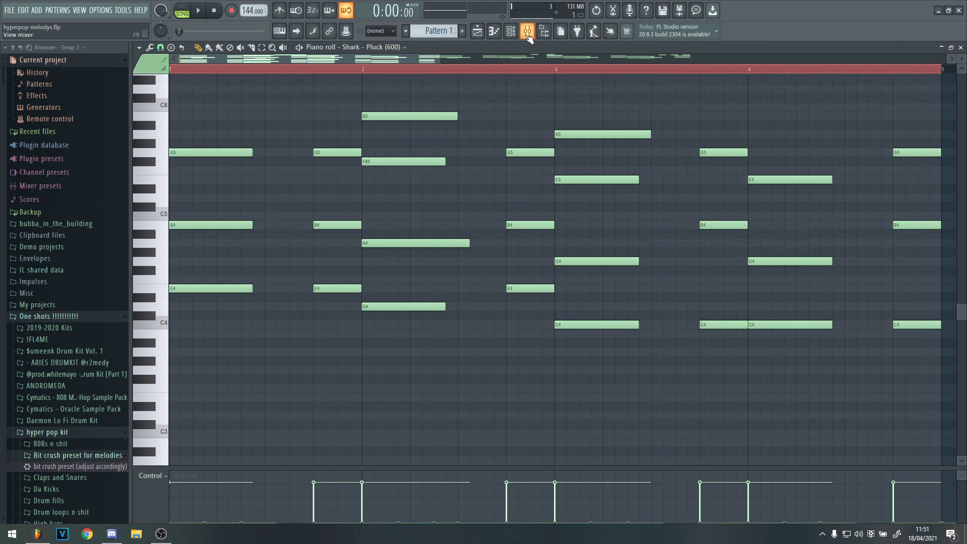
click(200, 165)
key(space)
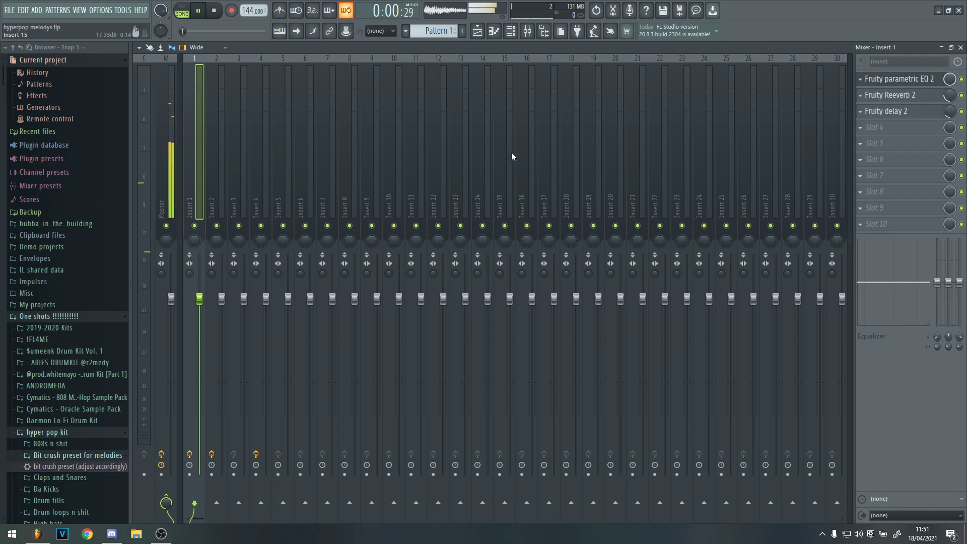
key(space)
click(509, 33)
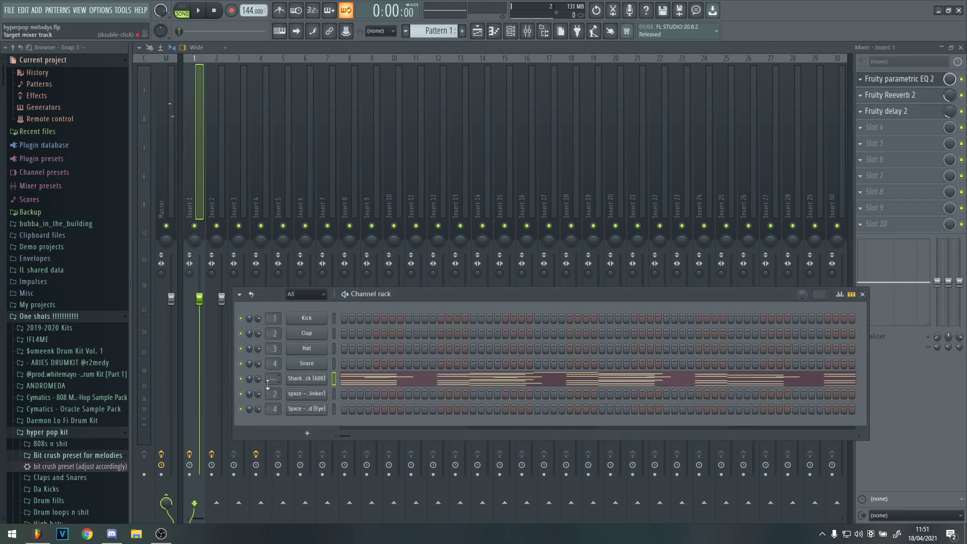
click(862, 294)
Step: Inspect the Fruity parametric EQ 2 and Fruity Reeverb 2 effects on Insert 1 and play the pluck melody through them
click(898, 79)
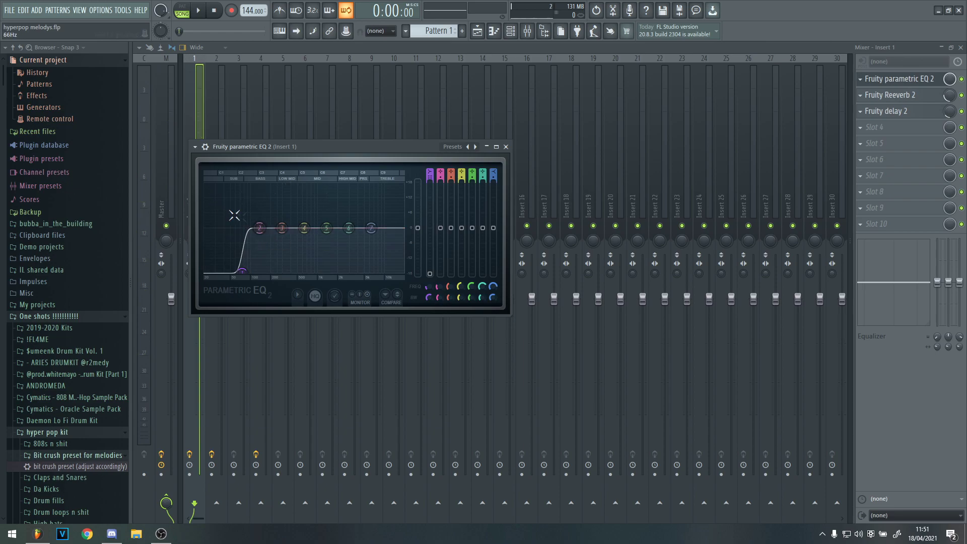
click(900, 81)
click(900, 98)
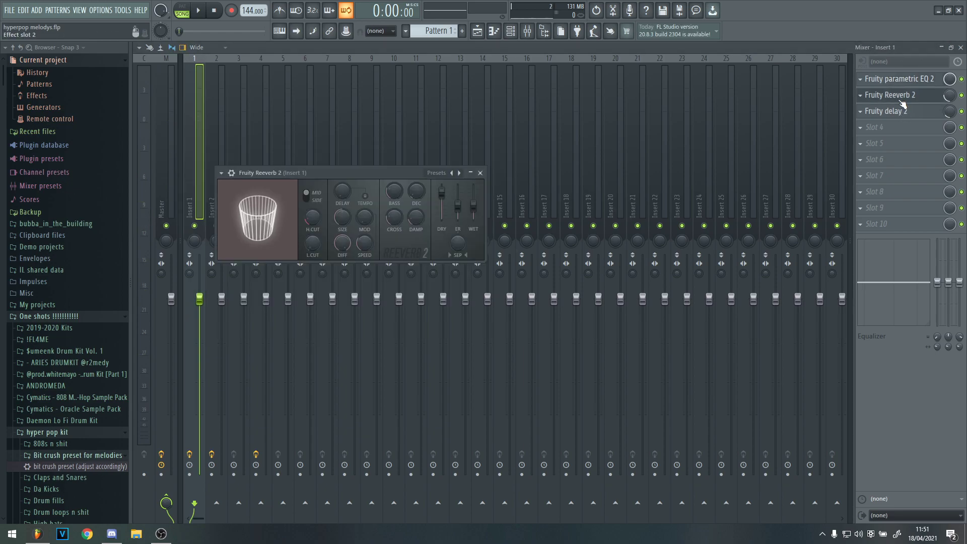
click(899, 100)
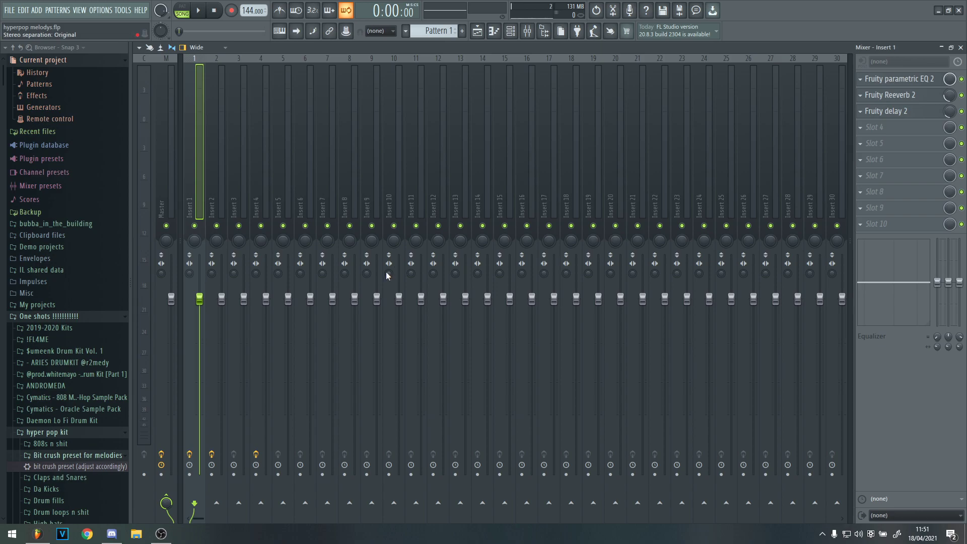
key(space)
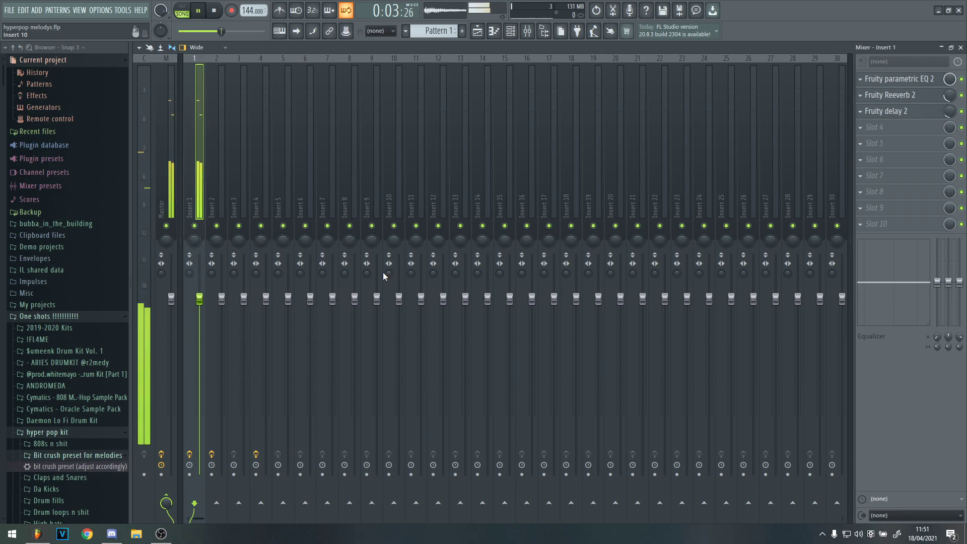
key(space)
Step: Place the lead pattern at bar 1 on Track 3 of the playlist
key(F5)
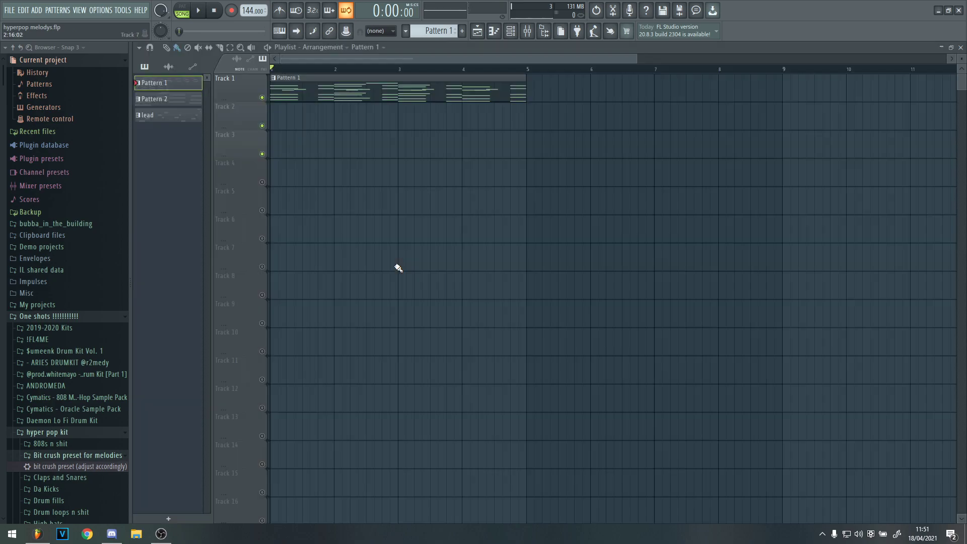
key(Escape)
click(153, 119)
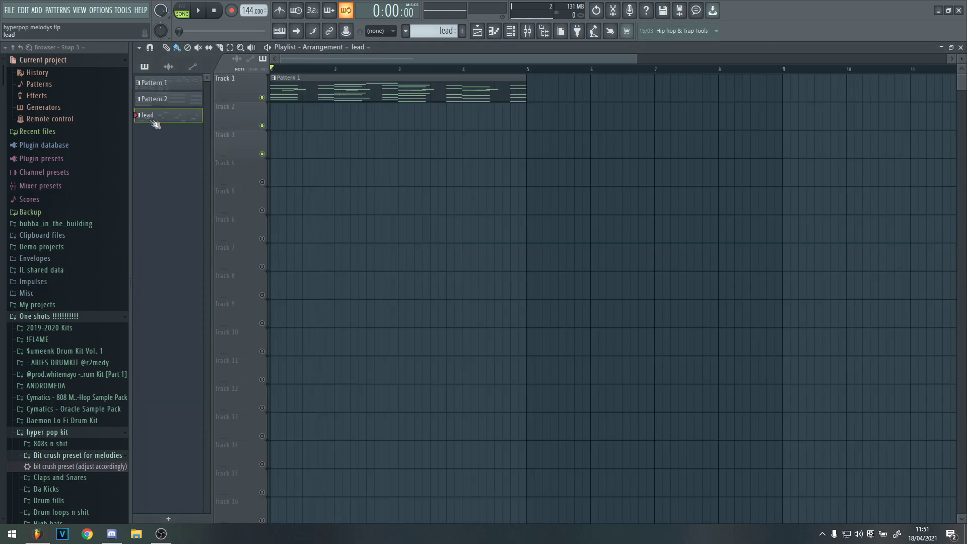
click(287, 145)
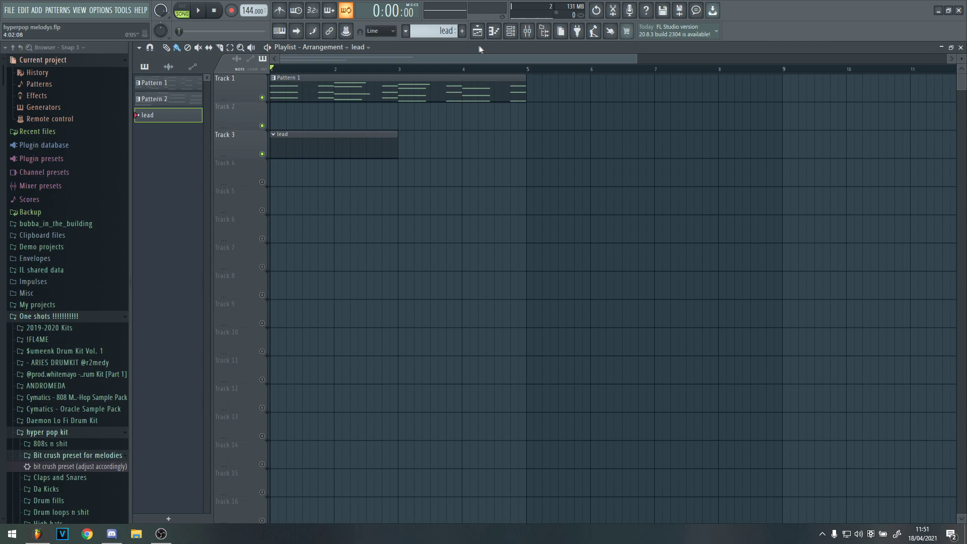
Step: Check the sampler settings of the Spxce - Lead (Eye) channel and open its notes in the piano roll
click(510, 33)
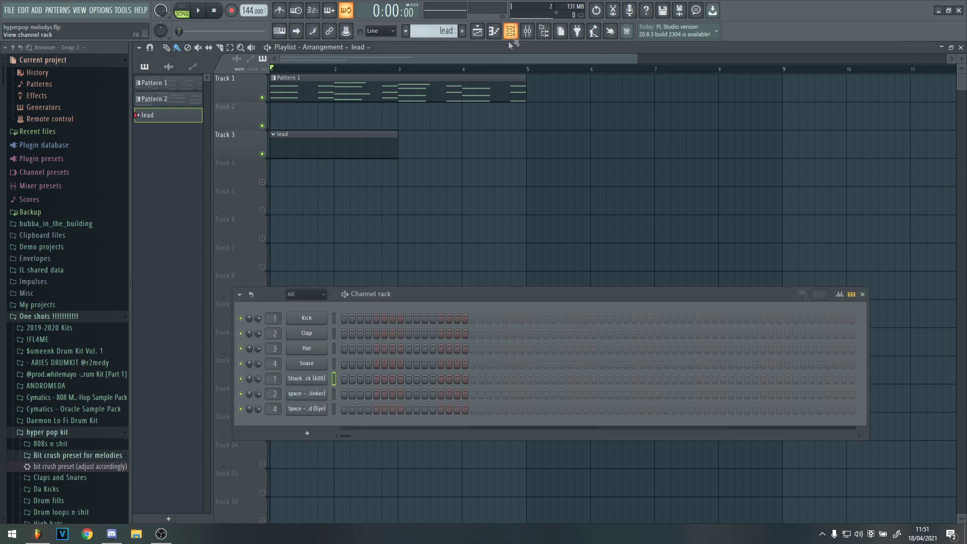
click(308, 408)
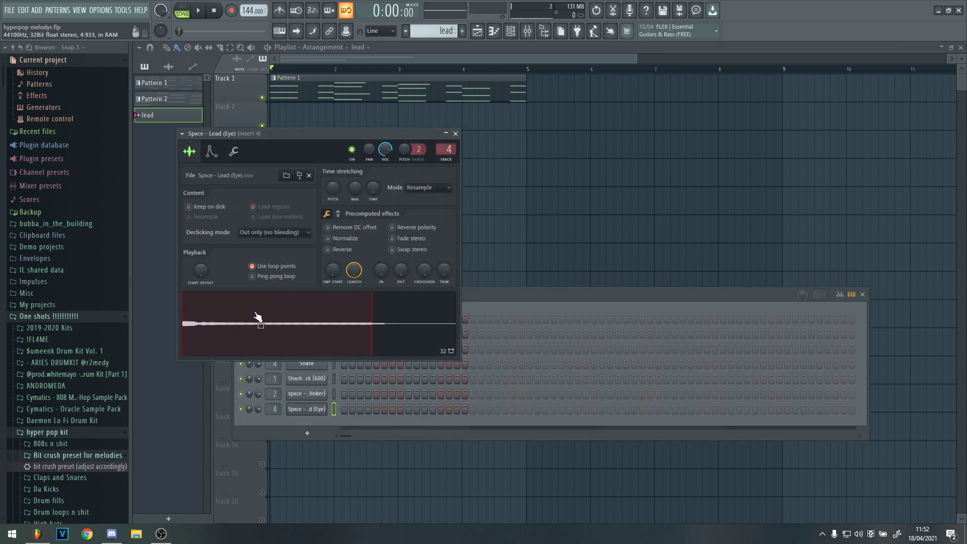
click(455, 133)
right_click(317, 408)
click(343, 379)
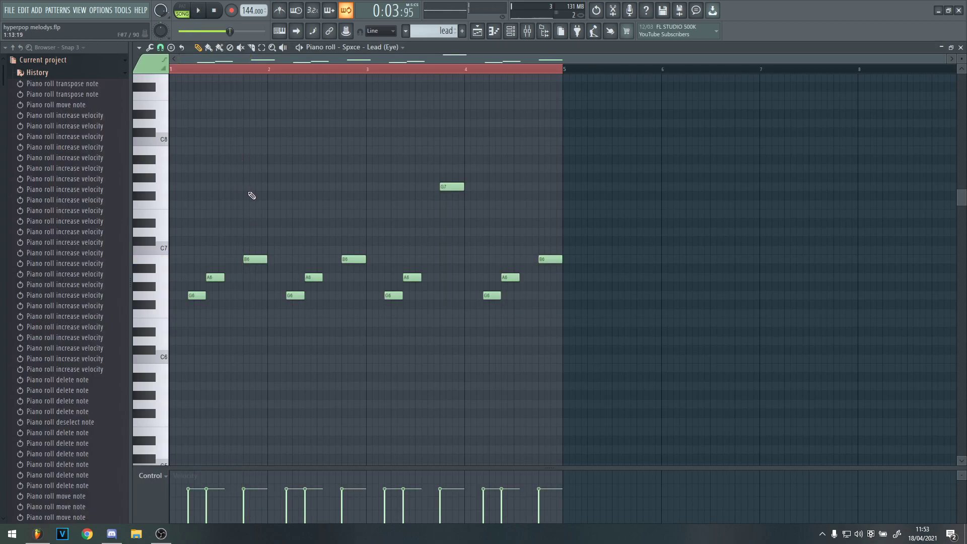
Step: Raise the velocity of all lead notes to the maximum and clear the four-bar time selection
key(ctrl+a)
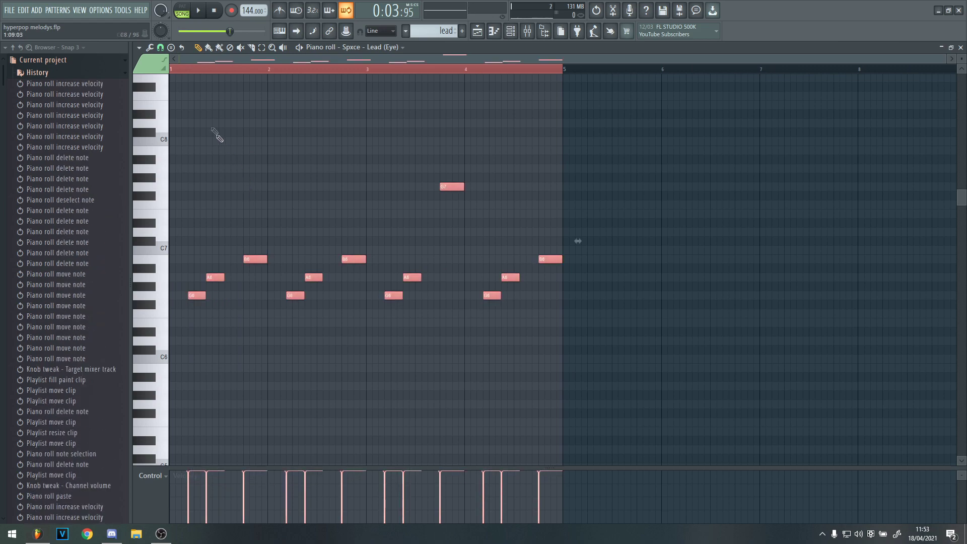
double_click(193, 71)
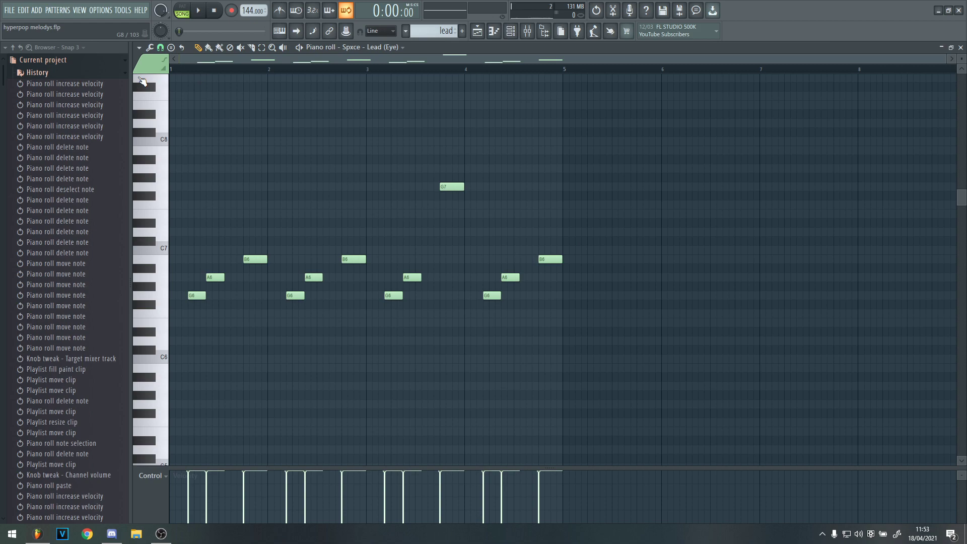
Step: Select the high G7 note just before bar 4 and play the lead melody
drag(414, 159, 518, 225)
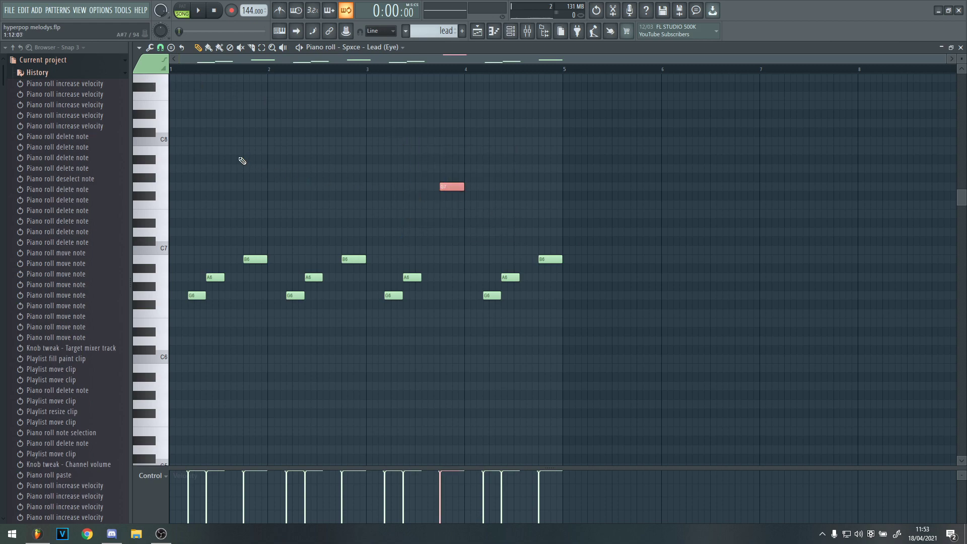
key(space)
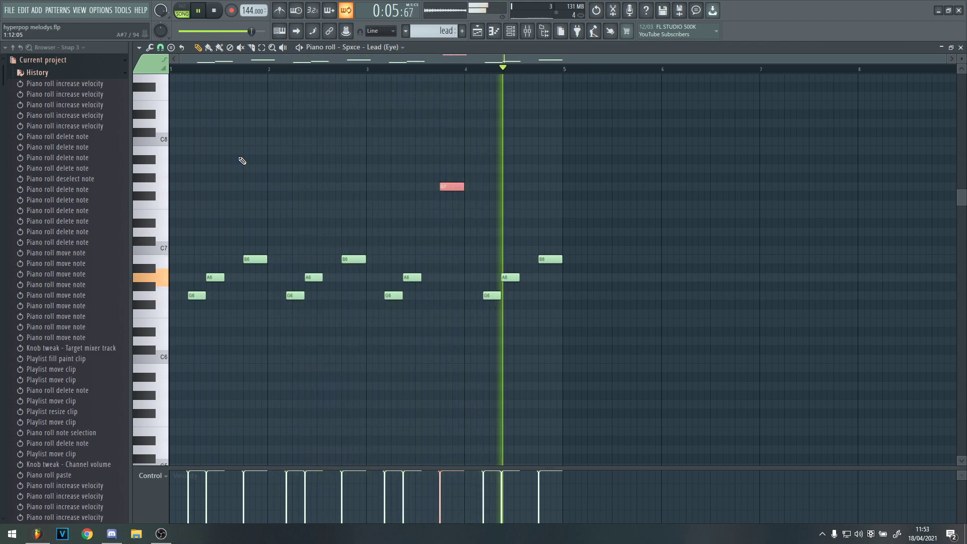
key(space)
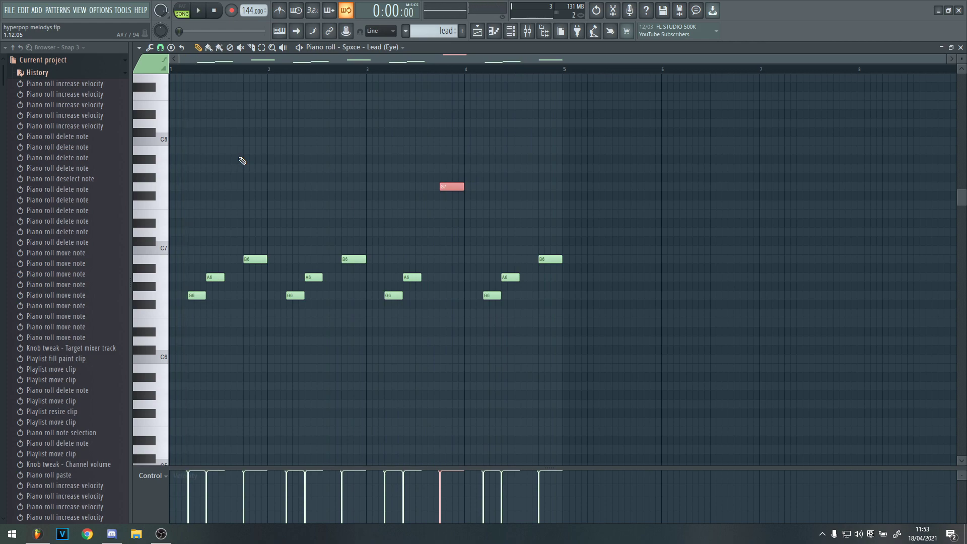
Step: Inspect the Fruity parametric EQ 2, Distructor, Fruity Reeverb 2 and Fruity delay 2 effects on mixer Insert 4
key(F6)
key(F5)
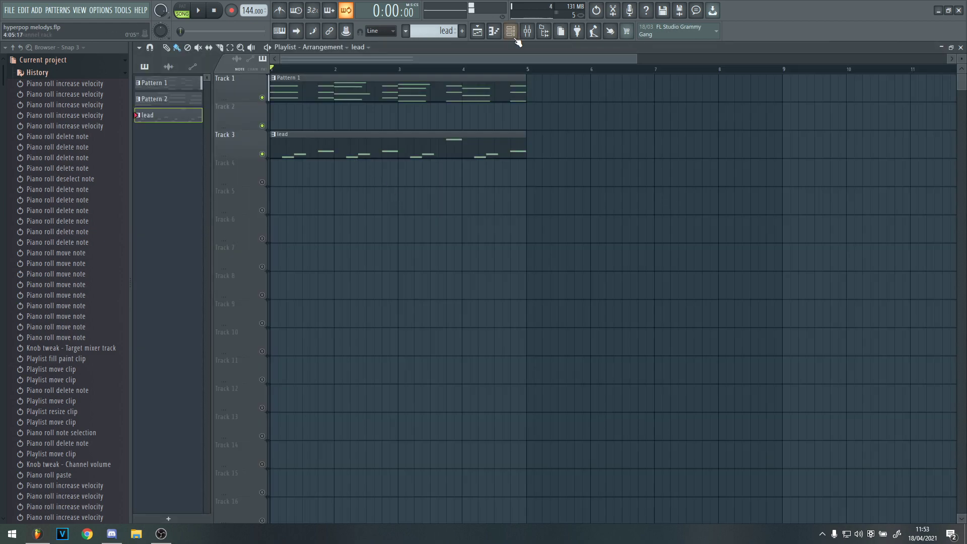
key(F9)
click(891, 80)
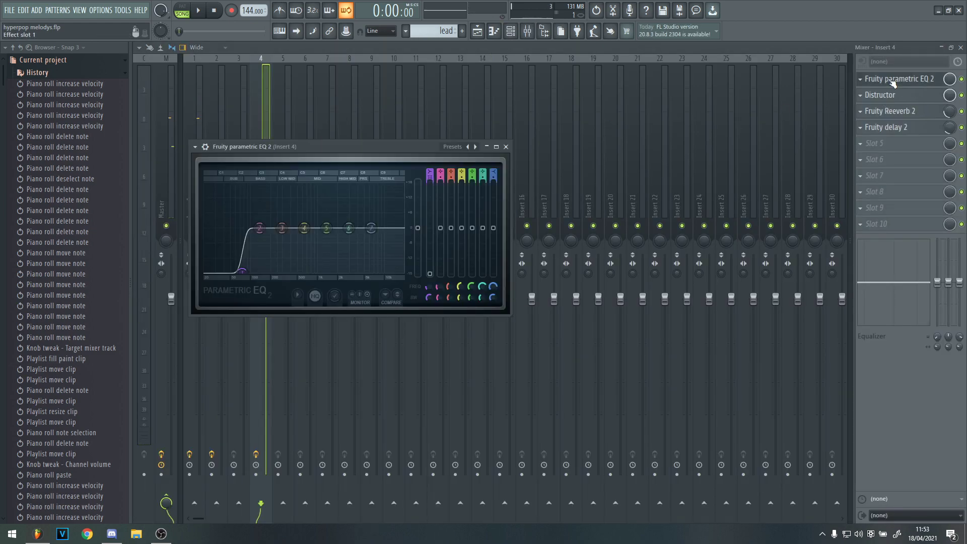
click(892, 80)
click(888, 96)
click(894, 98)
click(899, 112)
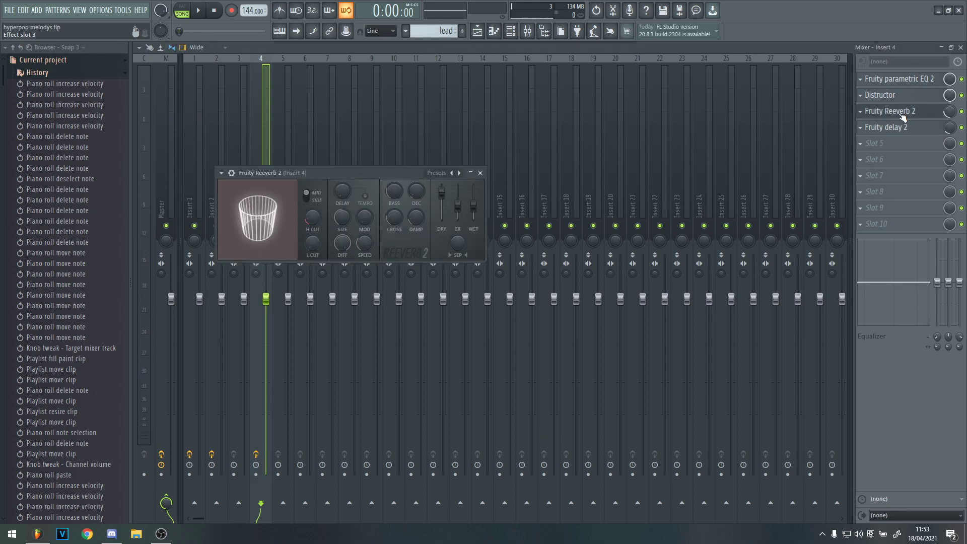
click(898, 113)
click(899, 128)
click(898, 130)
Step: Move the lead clip up to Track 2 of the playlist and select it together with the Pattern 1 clip
key(F5)
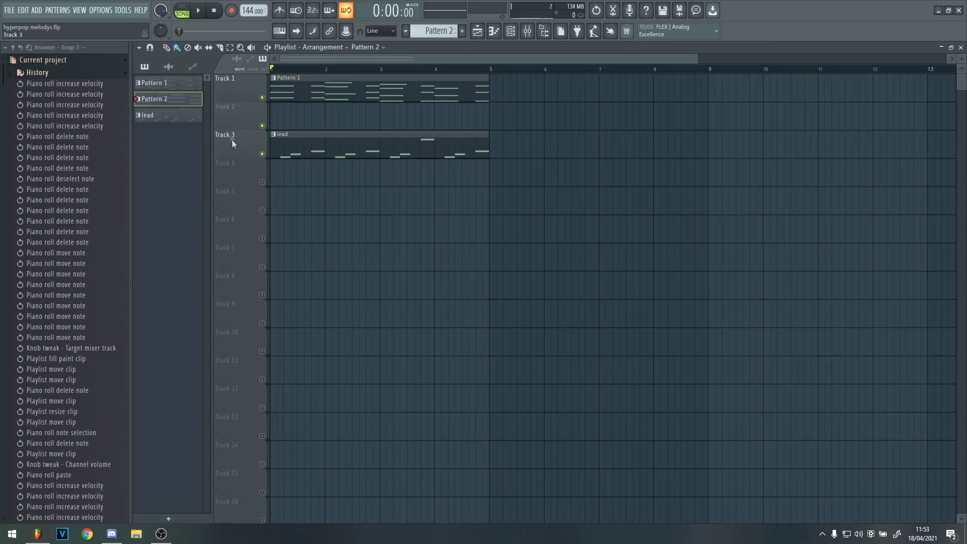
drag(278, 135, 282, 111)
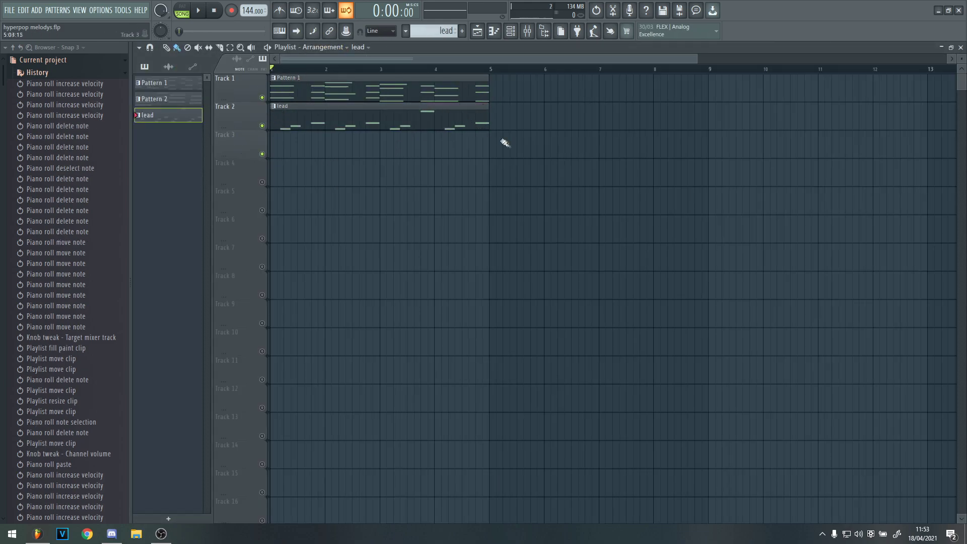
drag(506, 145, 285, 86)
drag(476, 166, 301, 94)
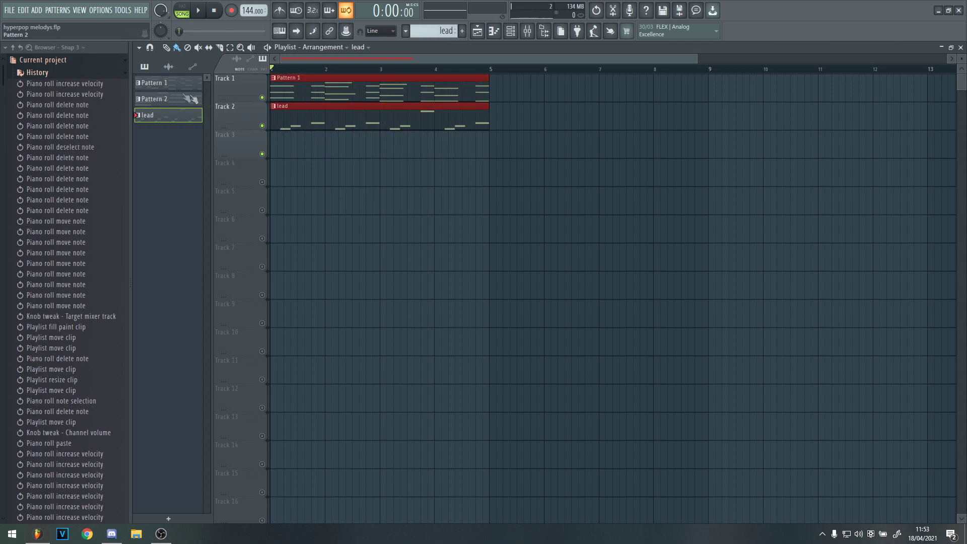
Step: Place Pattern 2 at bar 1 on Track 3 of the playlist and play the arrangement
click(153, 98)
click(278, 145)
drag(317, 156, 310, 156)
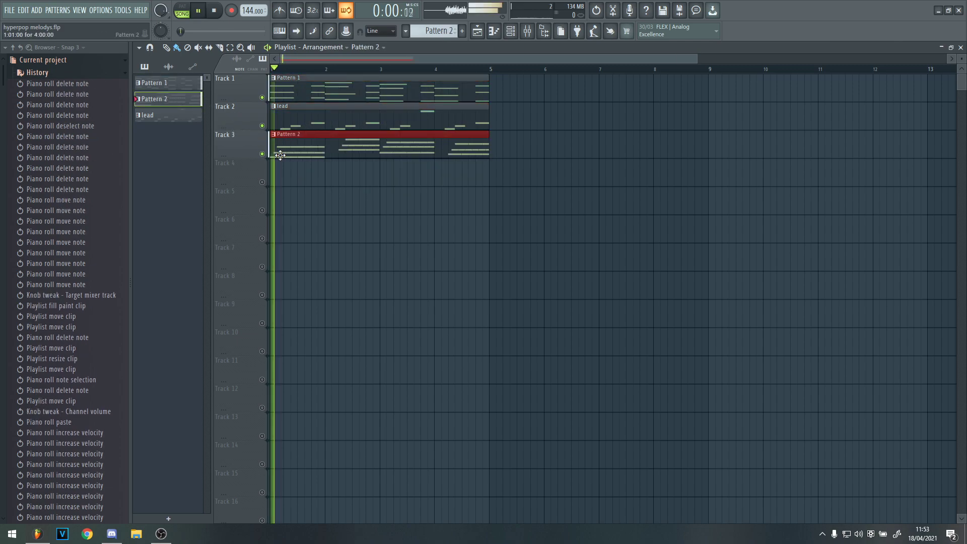
scroll(253, 158, up, 2)
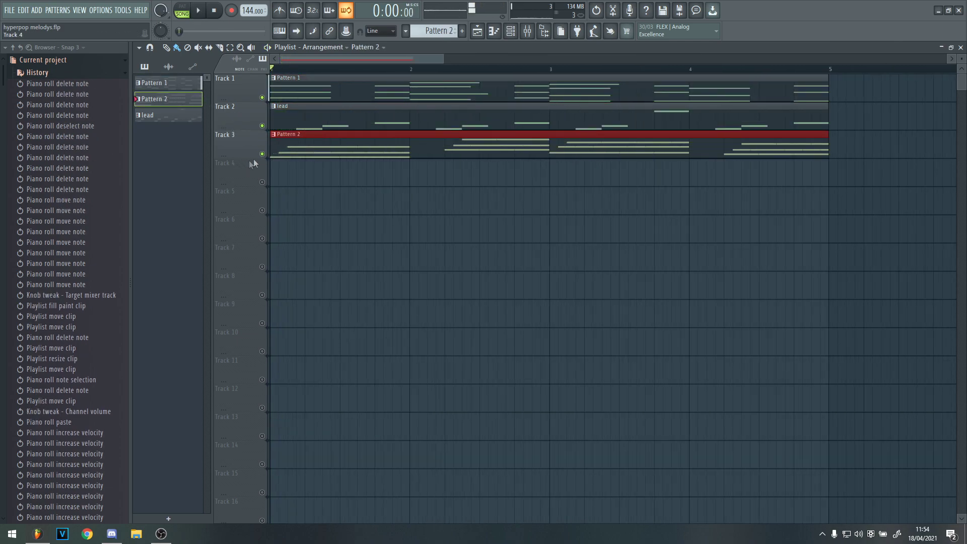
Step: Copy the Pattern 1 chord notes into the spxce - bell (Blinker) channel of Pattern 2 and solo its clip on Track 4
double_click(282, 99)
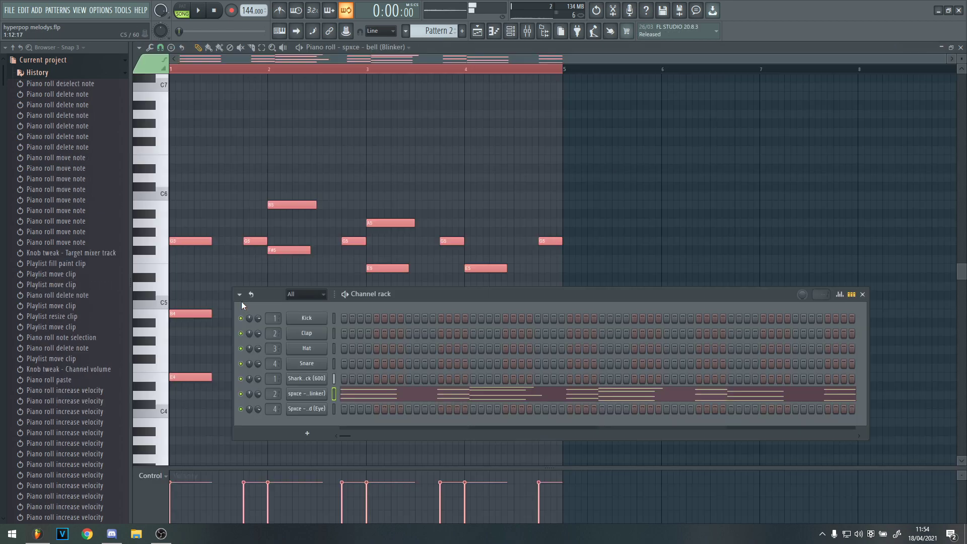
key(F5)
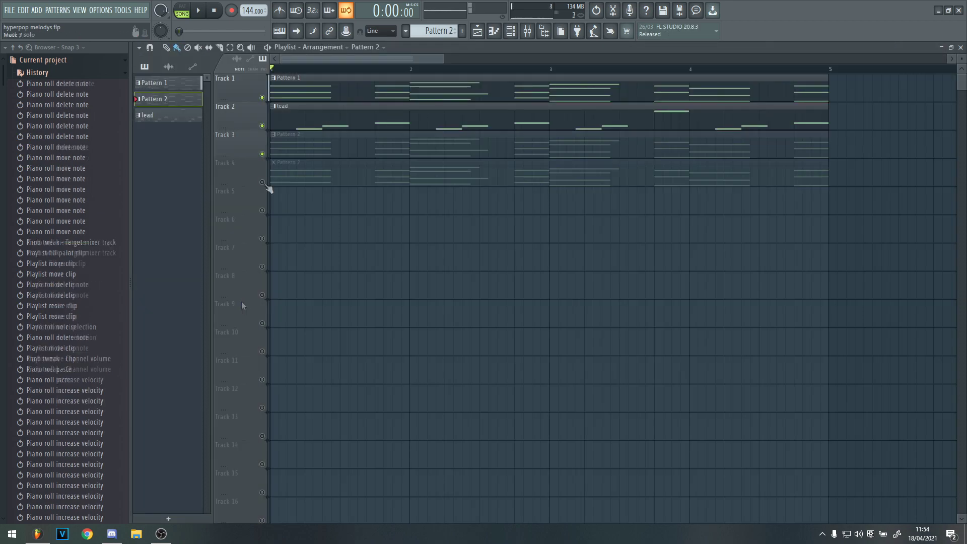
right_click(264, 183)
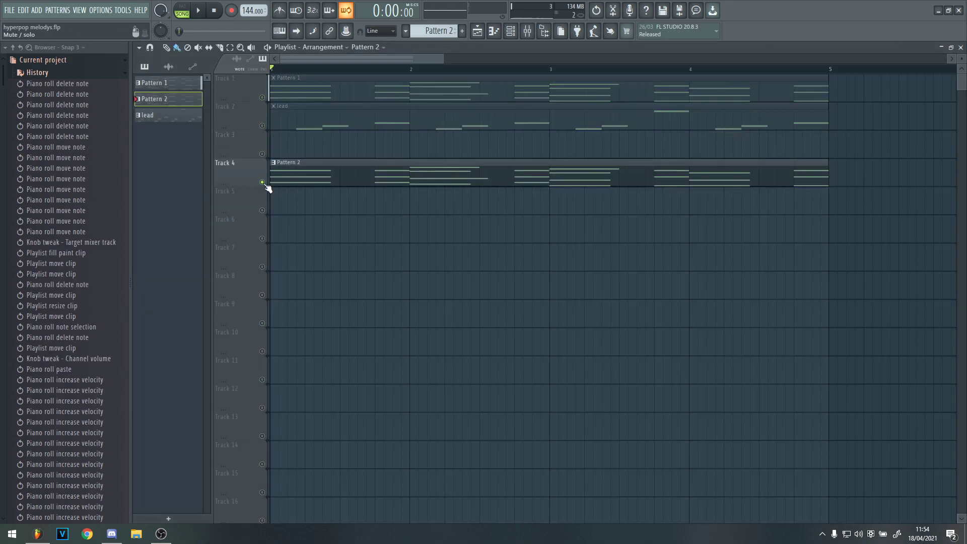
click(281, 91)
click(296, 172)
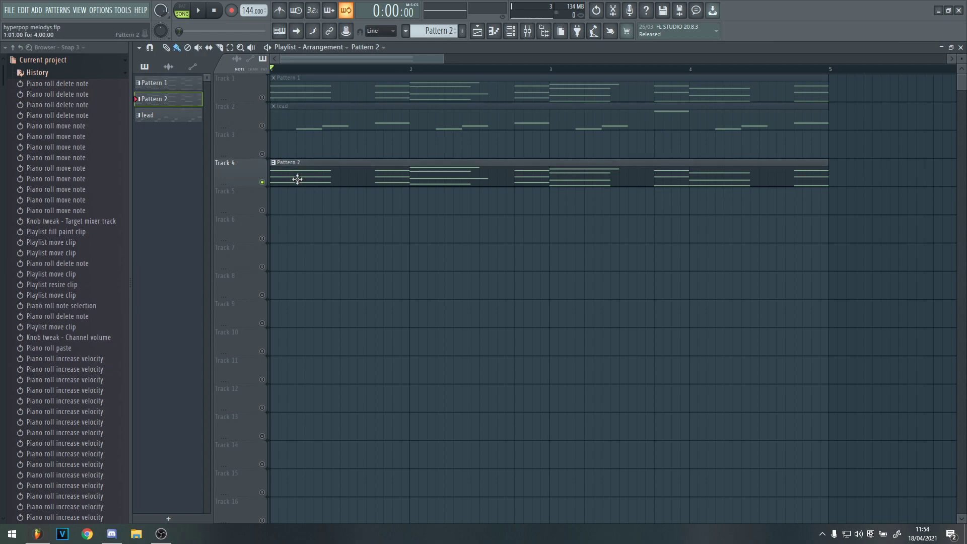
scroll(297, 175, down, 2)
Step: Check the sampler settings of the spxce - bell (Blinker) channel and play its chords in the piano roll
click(510, 31)
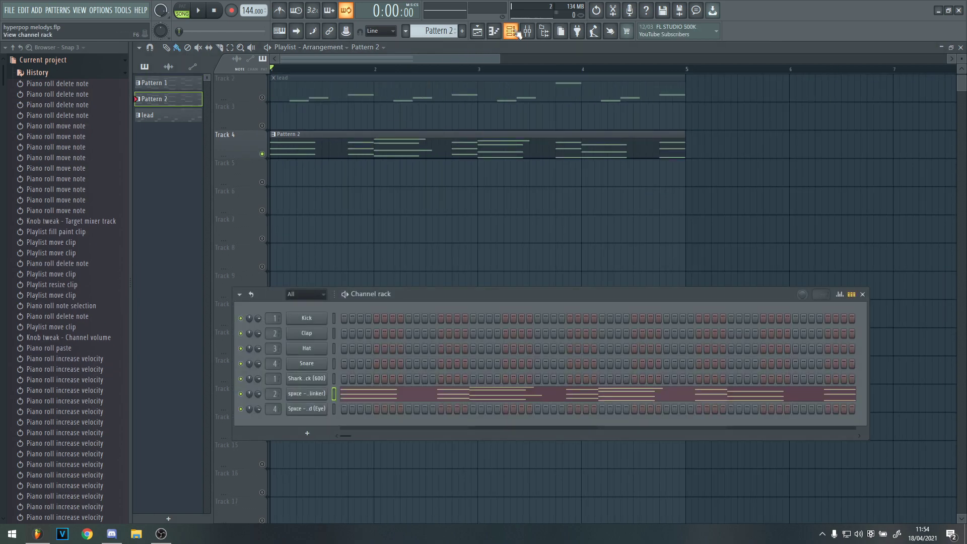
click(306, 393)
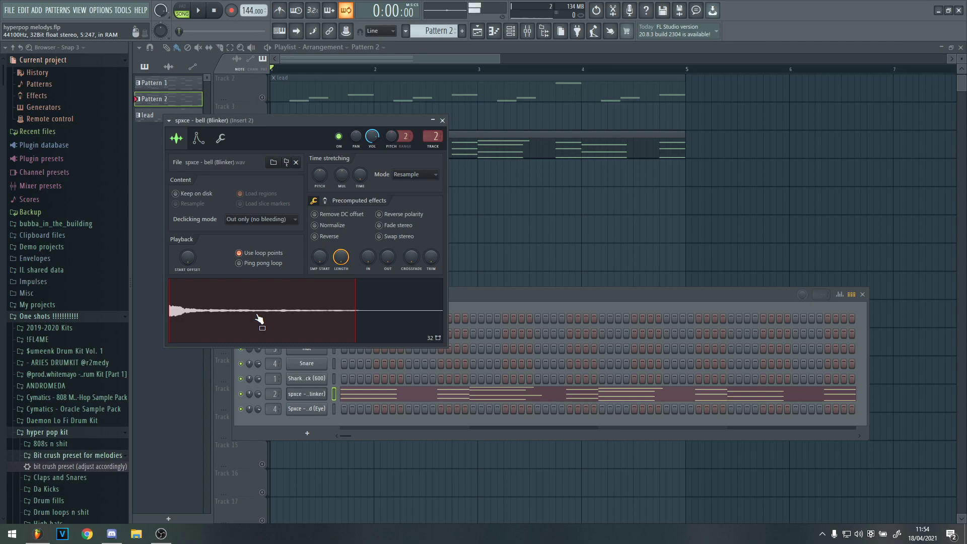
key(F7)
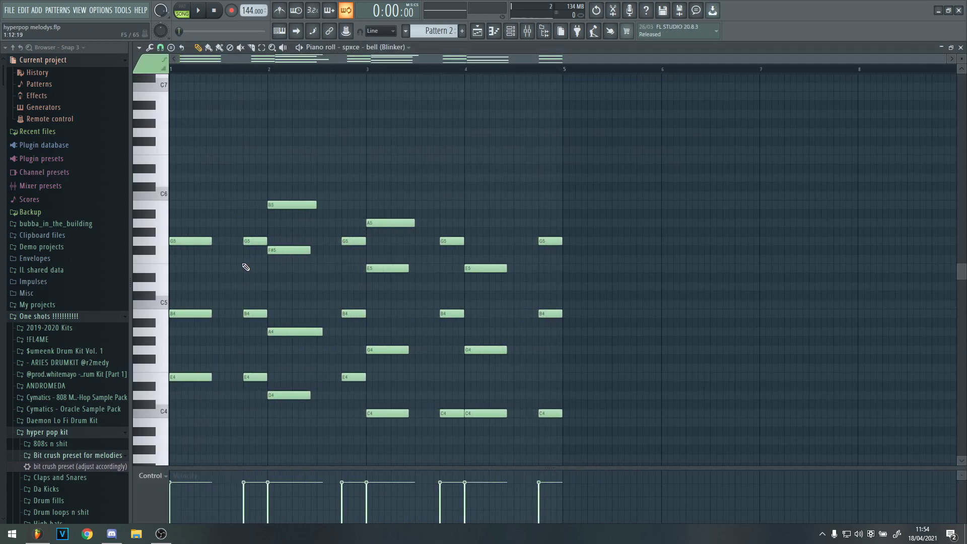
key(space)
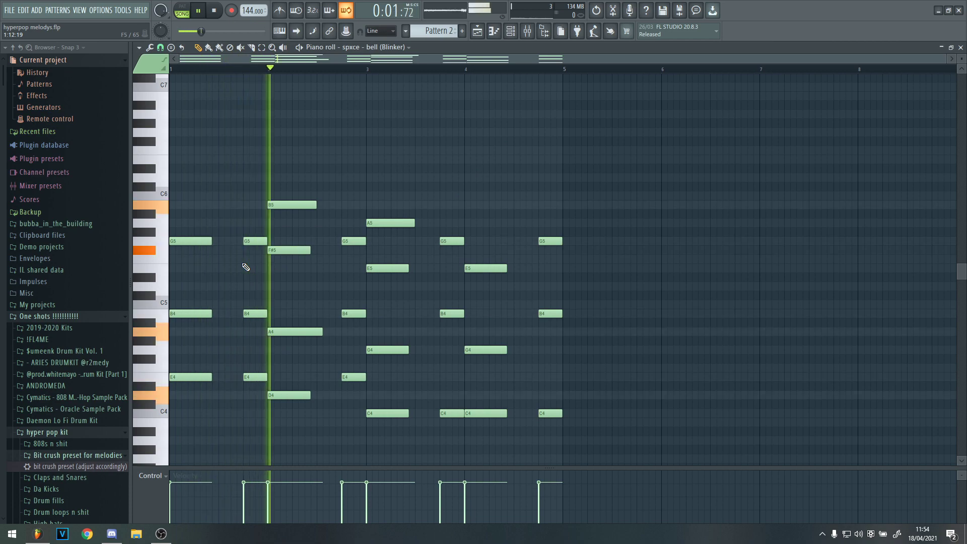
scroll(247, 272, down, 3)
key(space)
Step: Strum the first chord by starting B4 one step and G5 two steps after E4, and play it
scroll(201, 262, up, 4)
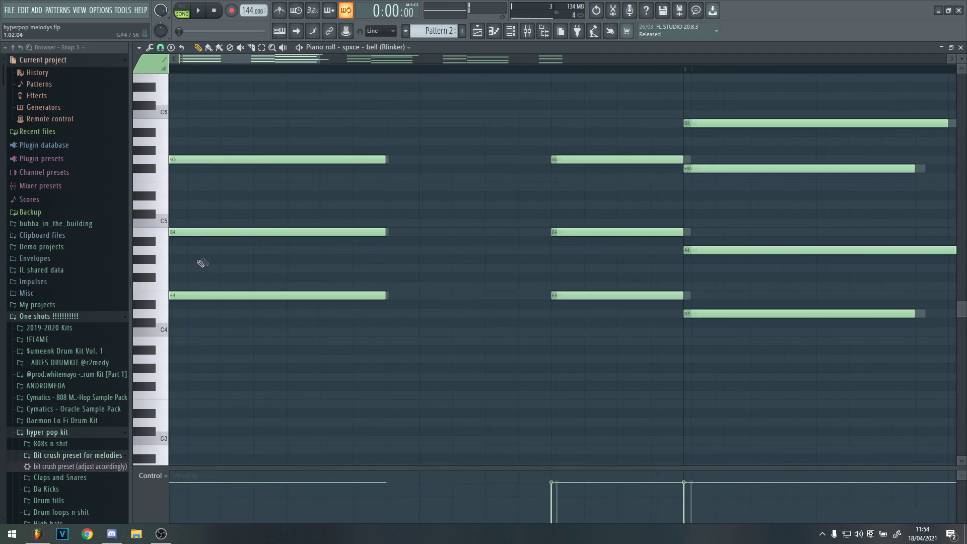
scroll(197, 263, down, 4)
scroll(181, 272, up, 3)
drag(233, 262, 274, 159)
click(248, 158)
key(space)
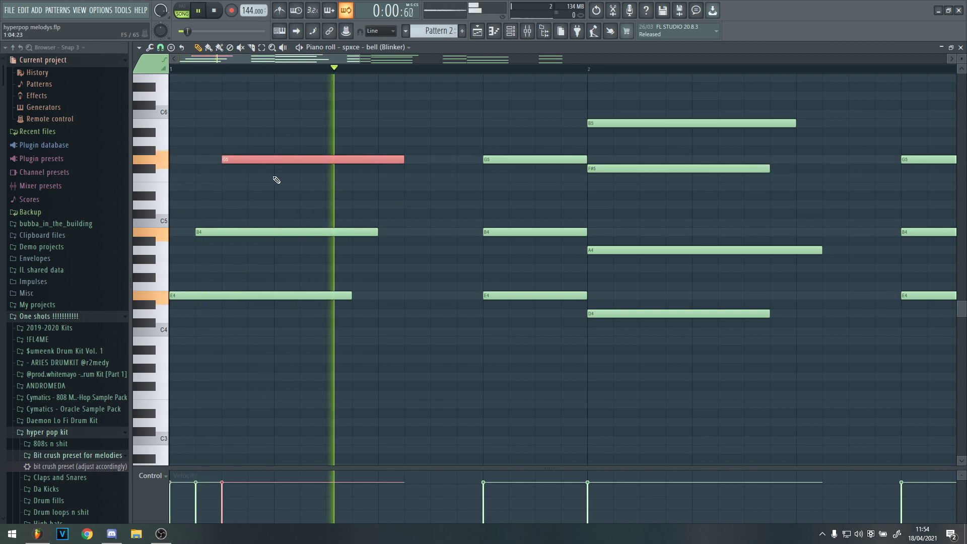
Step: Stagger the notes of the remaining bell chords upward one step apart and remove the high B5 and A5 notes
scroll(292, 185, down, 4)
scroll(288, 257, up, 4)
drag(282, 253, 406, 157)
key(space)
drag(294, 160, 345, 159)
click(319, 159)
key(space)
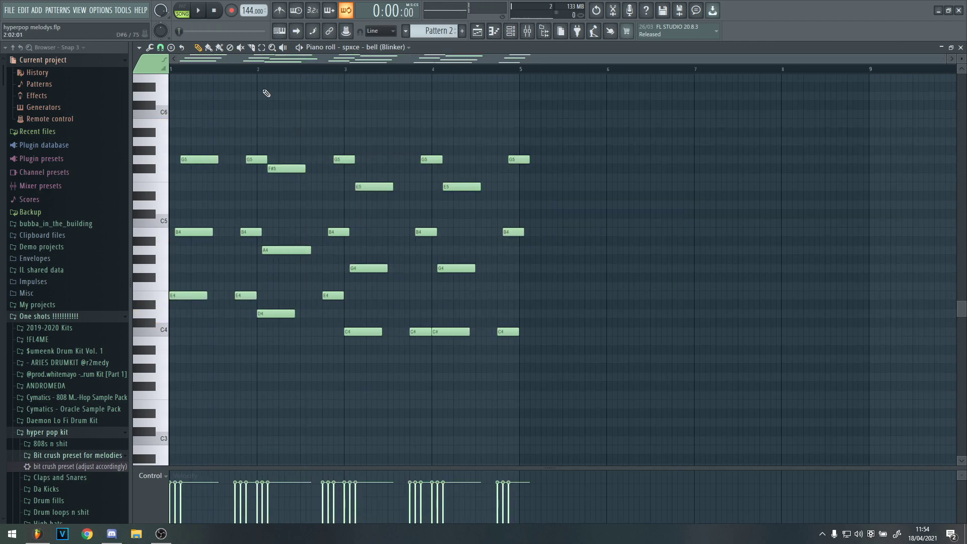
Step: Trim the Pattern 2 clip to end at bar 5 and play it together with the unmuted Pattern 1 on Track 1
scroll(188, 160, up, 3)
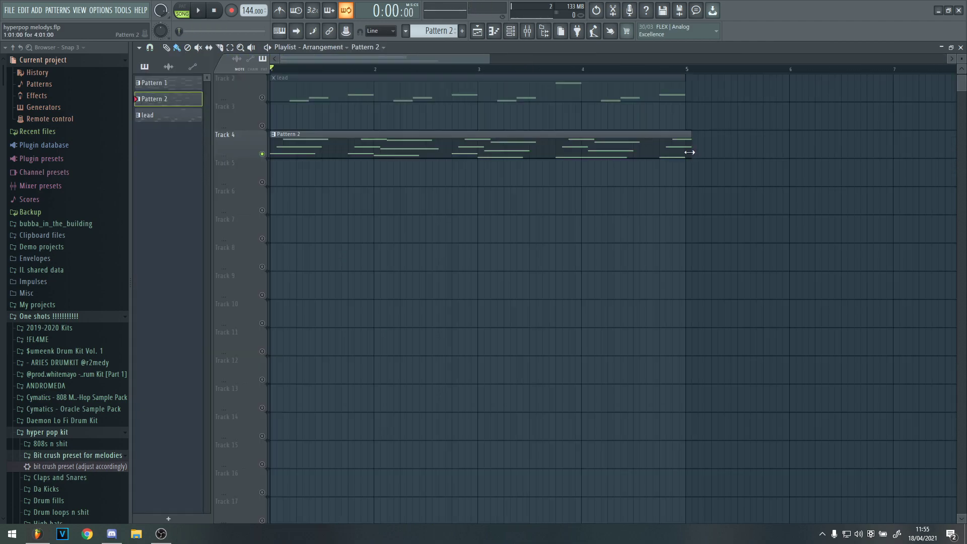
drag(689, 153, 686, 152)
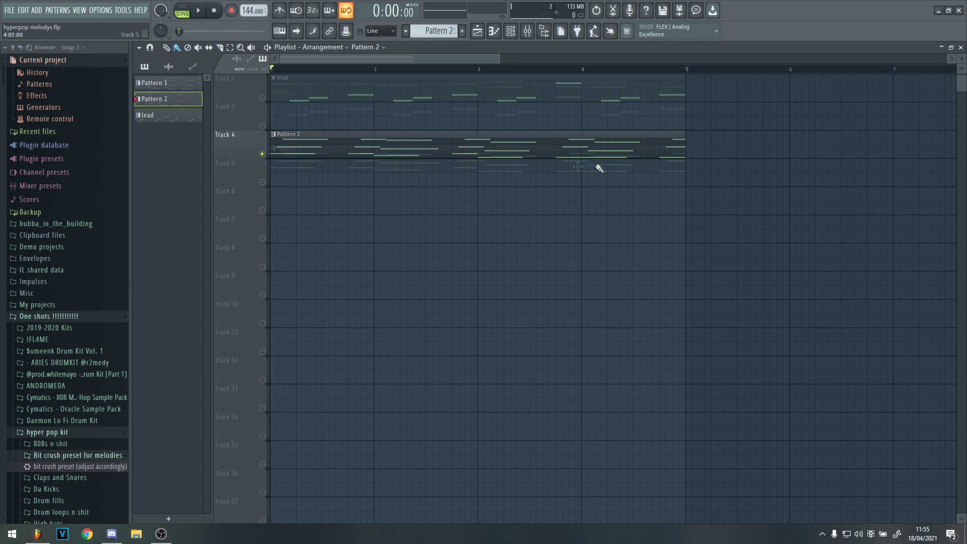
scroll(599, 168, up, 1)
key(space)
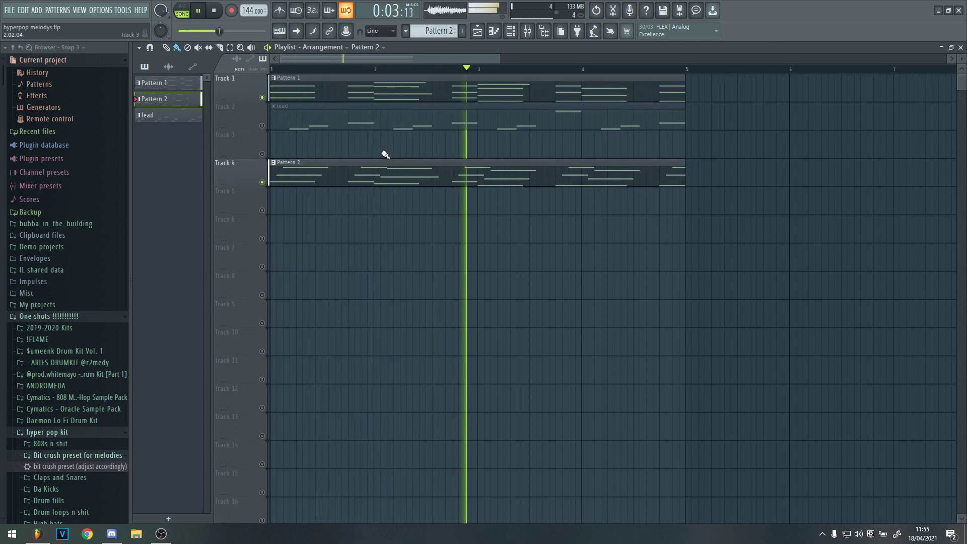
scroll(385, 154, down, 3)
key(space)
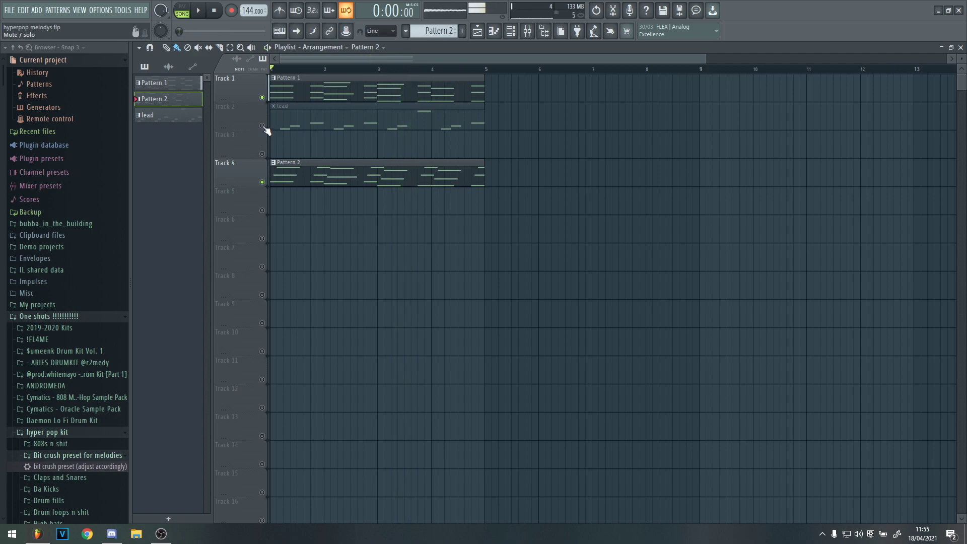
Step: Unmute the lead and all other muted playlist tracks and adjust the spxce - bell (Blinker) channel's volume during playback
click(262, 126)
key(space)
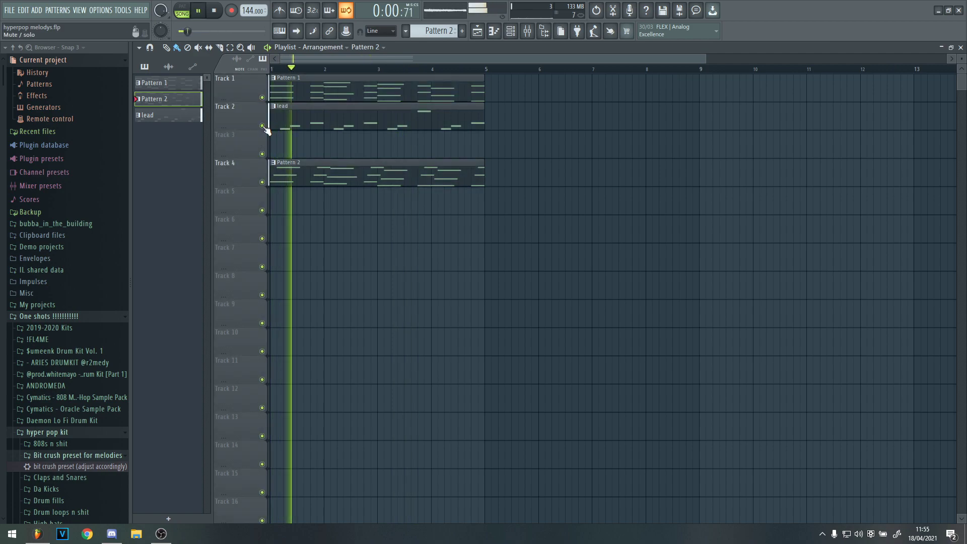
key(F6)
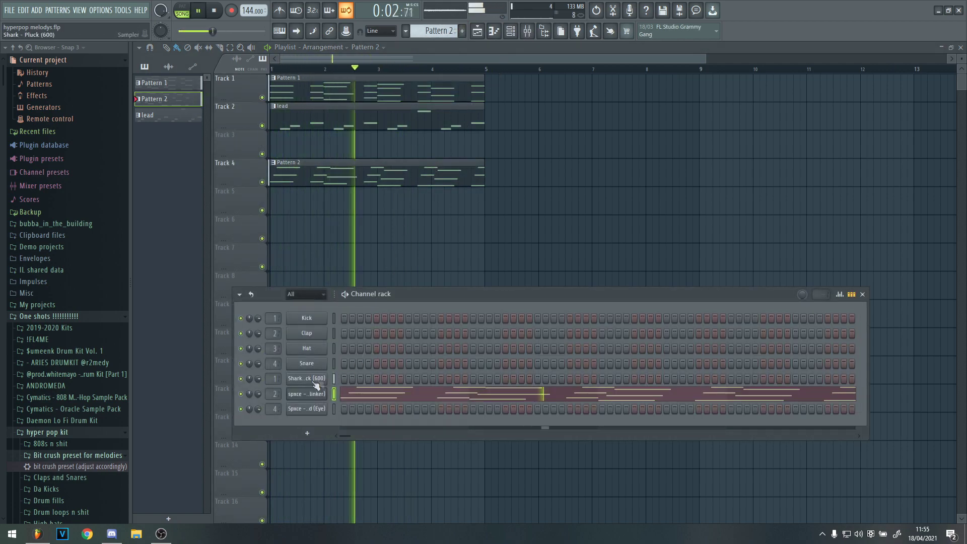
mouse_move(257, 394)
mouse_down()
mouse_move(257, 418)
mouse_move(258, 395)
mouse_up()
key(F6)
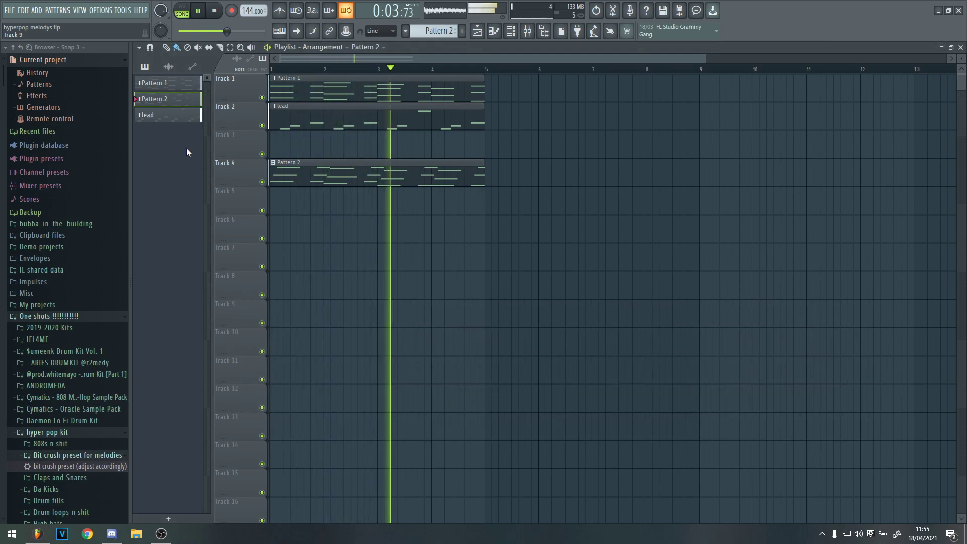
key(space)
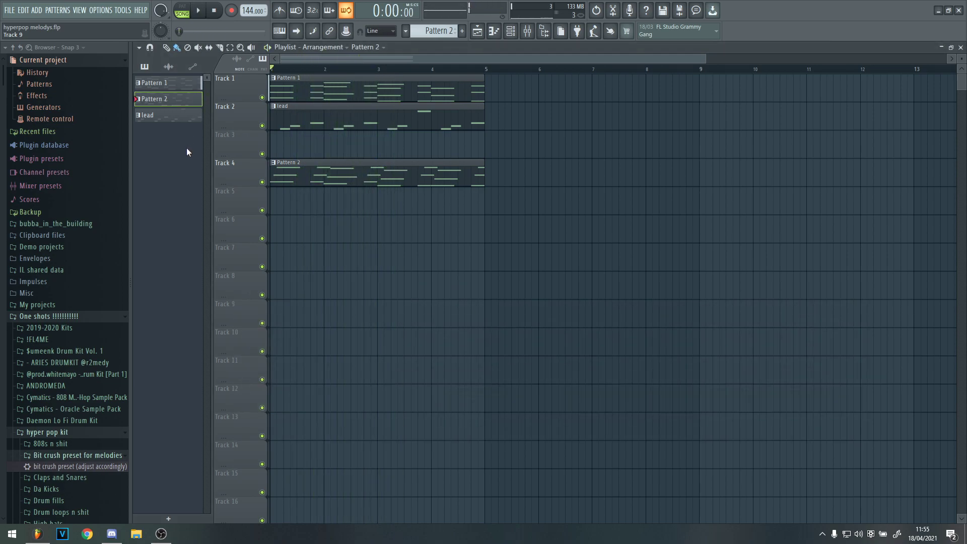